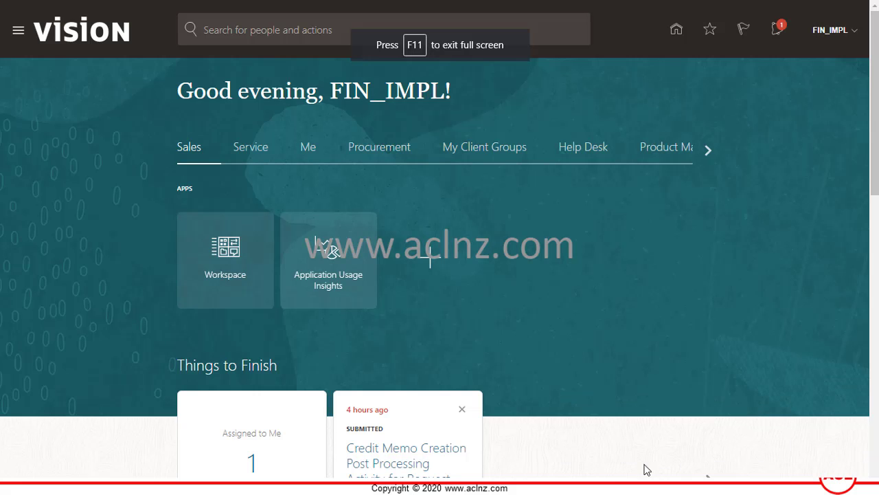
Open the Billing work area from the Receivables application group
click(707, 150)
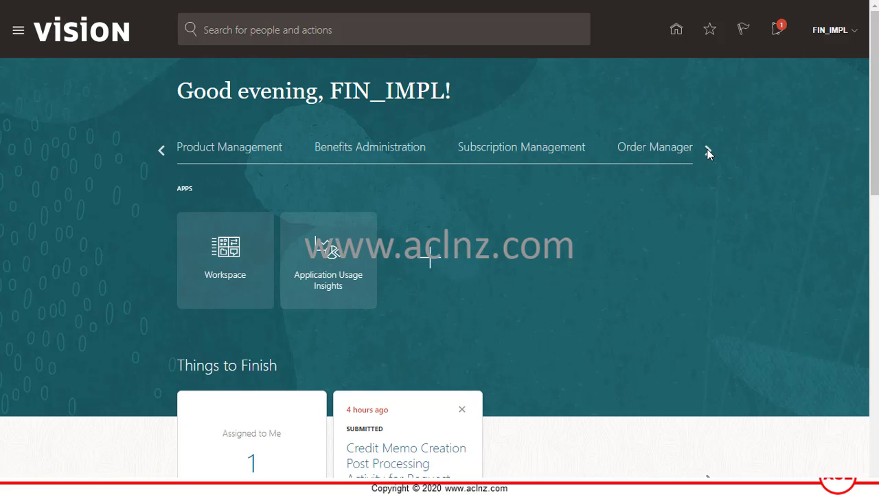
click(708, 149)
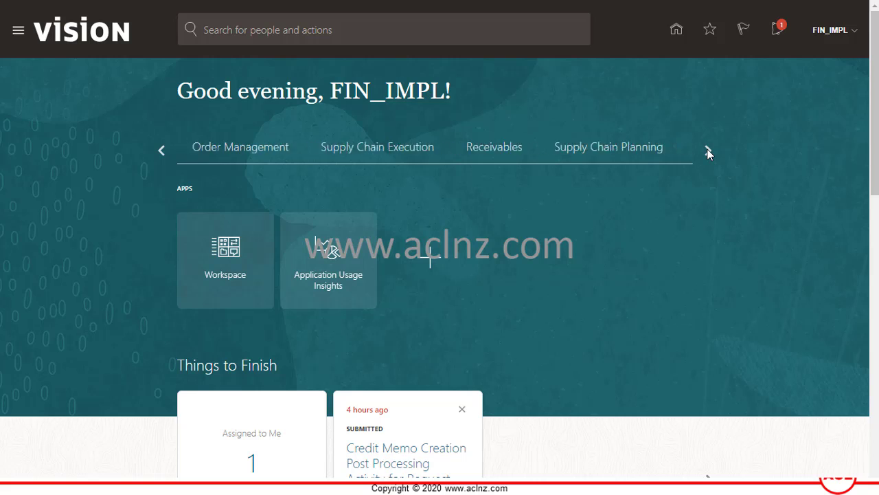
click(487, 157)
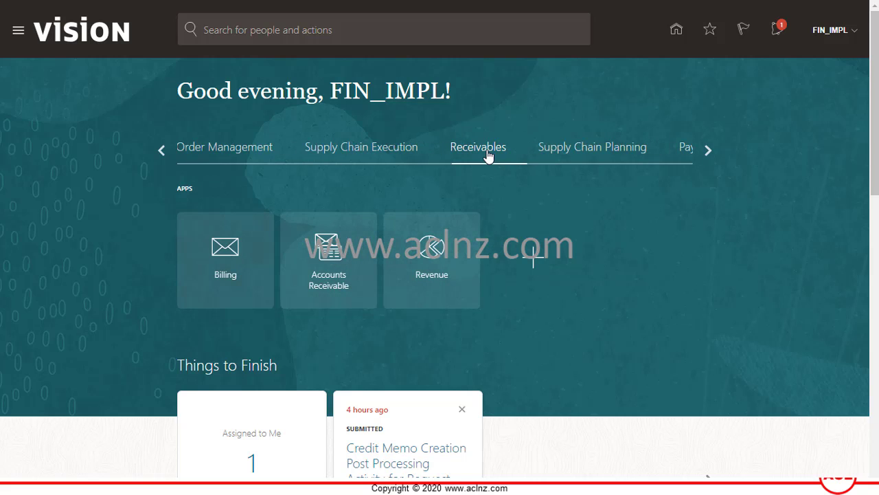
click(226, 271)
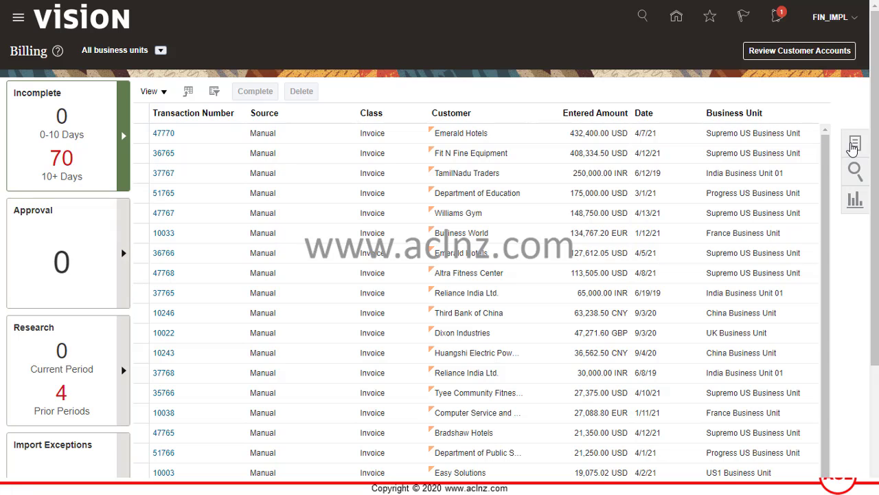
Go to Manage Recurring Bill Plans from the Billing Tasks panel
click(858, 149)
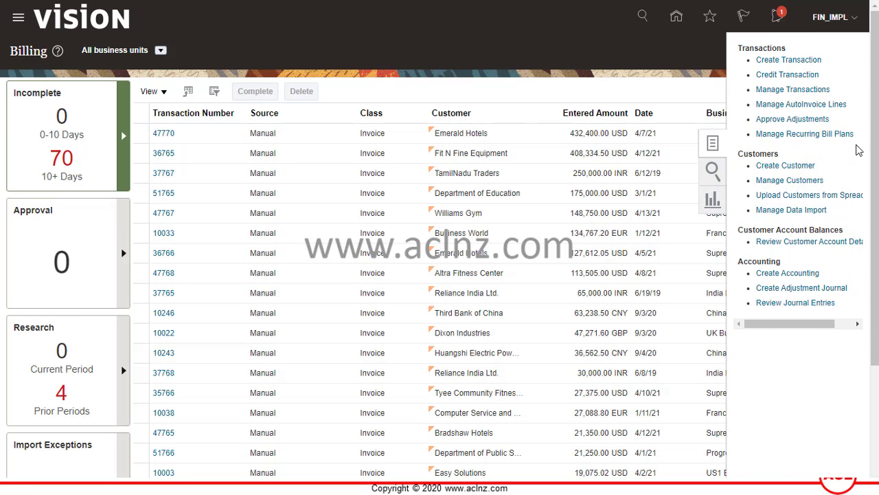
click(798, 132)
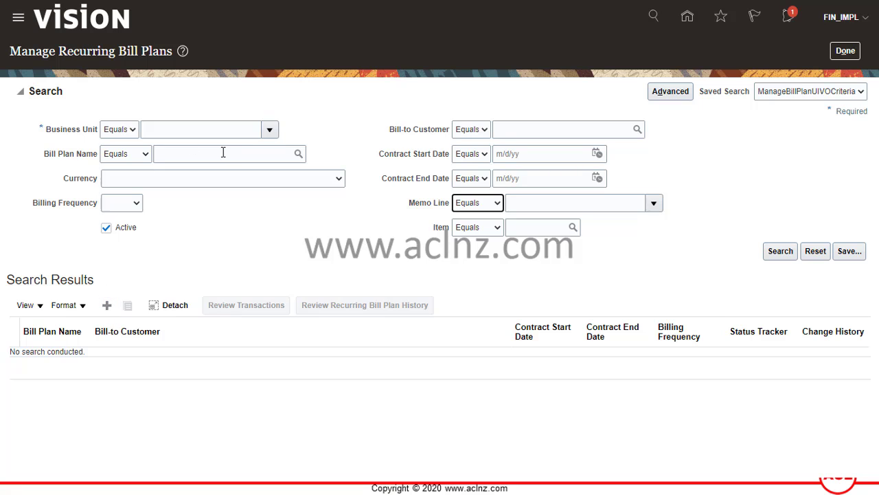
Set the search Business Unit to US1 Business Unit
click(270, 131)
scroll(226, 237, down, 5)
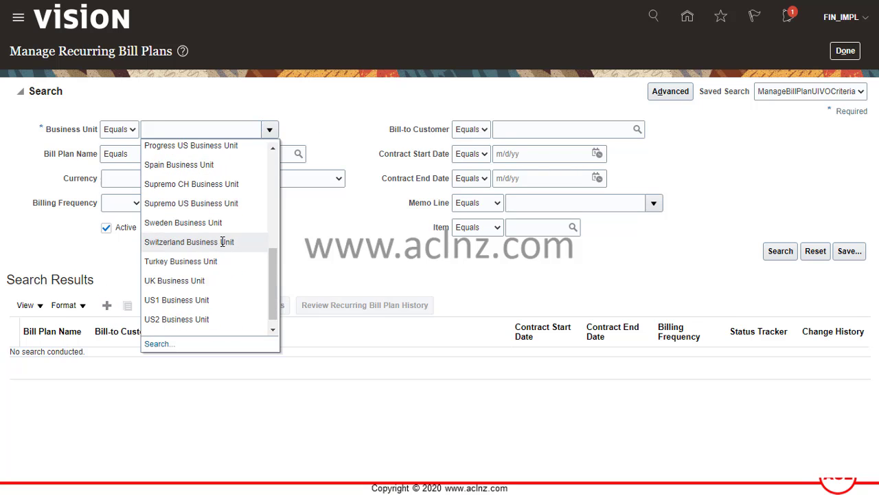
click(195, 300)
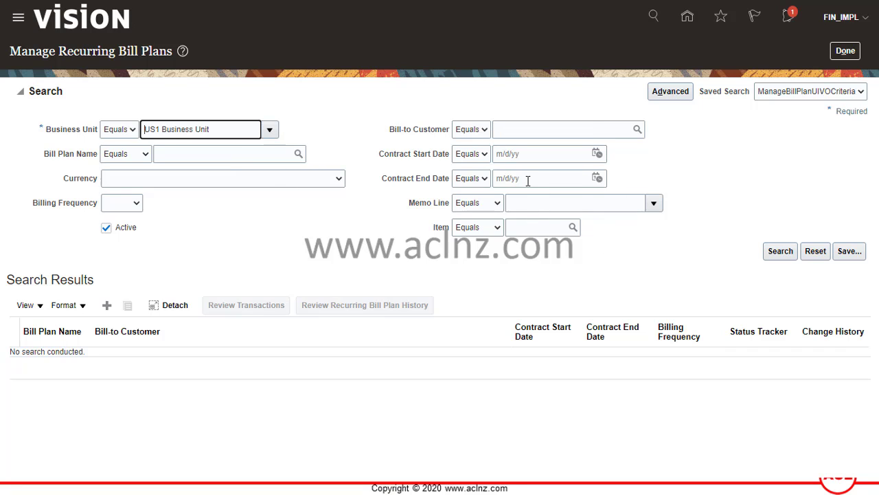
Choose bill-to customer Computer Service and Rentals and run the bill plan search
click(509, 127)
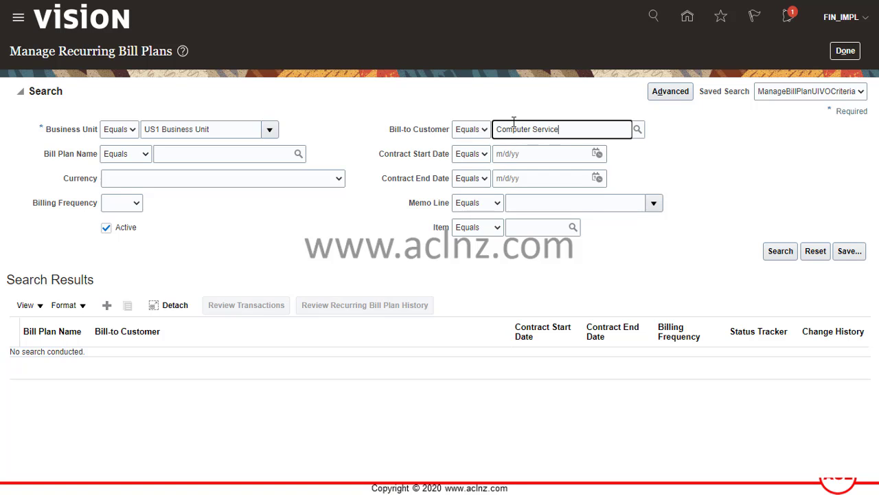
click(640, 134)
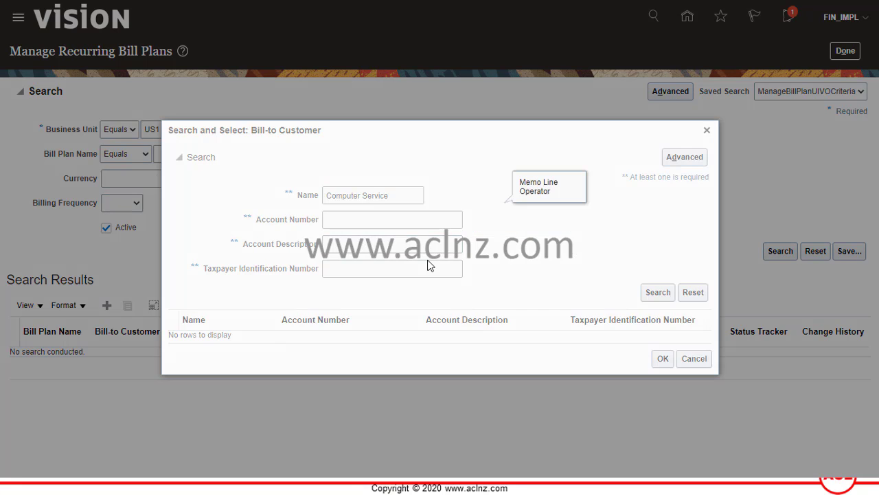
click(658, 291)
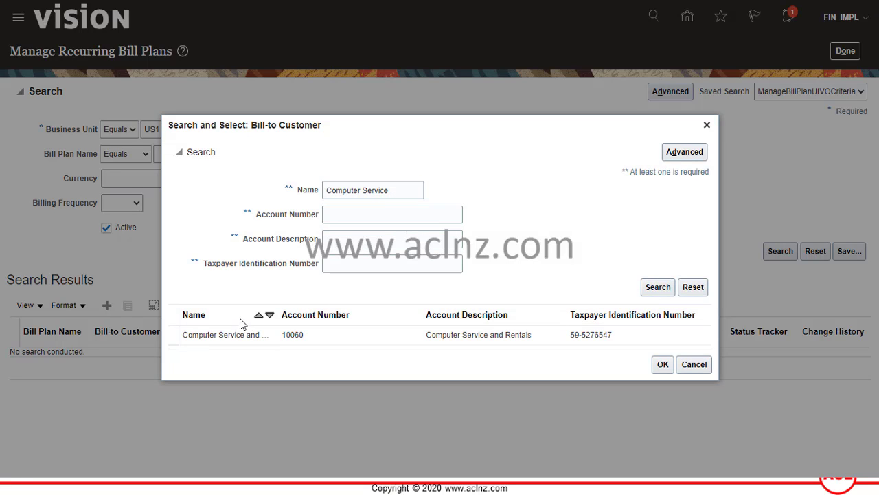
click(230, 332)
drag(281, 314, 324, 322)
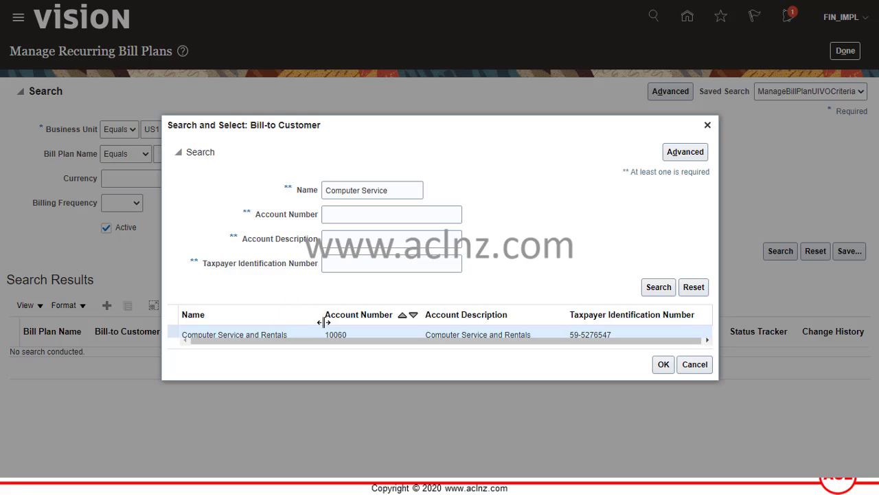
click(663, 364)
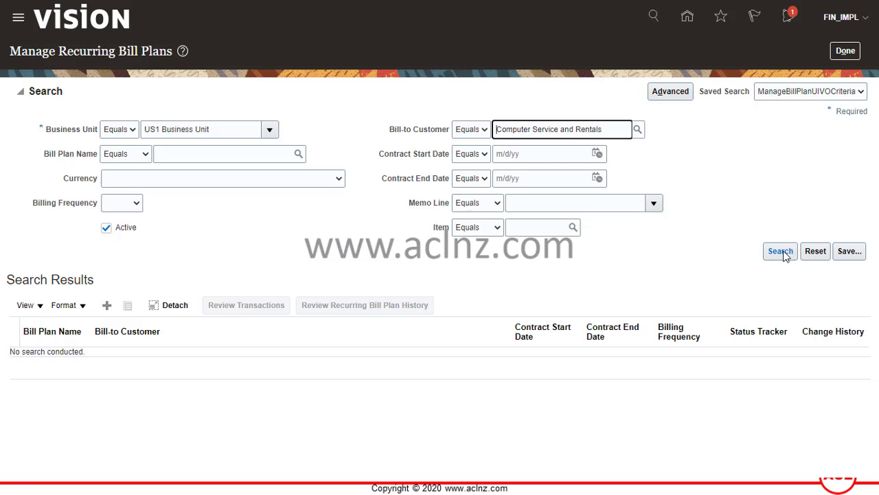
click(779, 251)
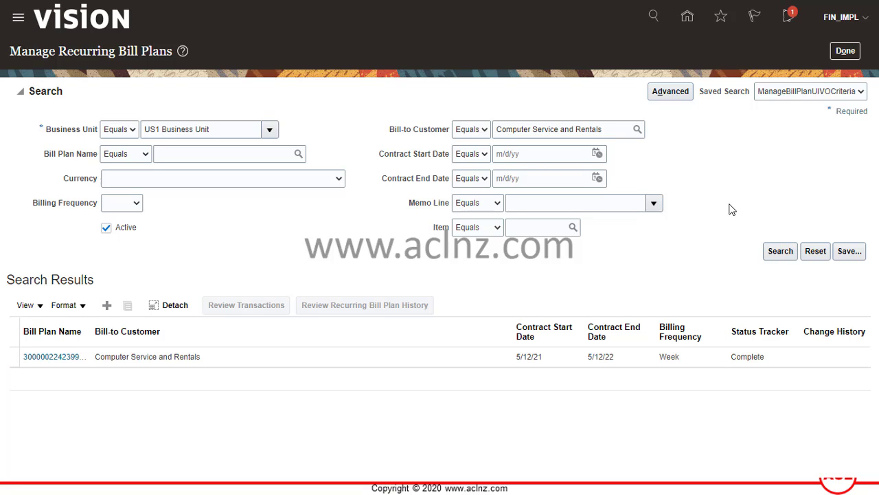
Select the returned Computer Service and Rentals bill plan and open it for editing
click(208, 354)
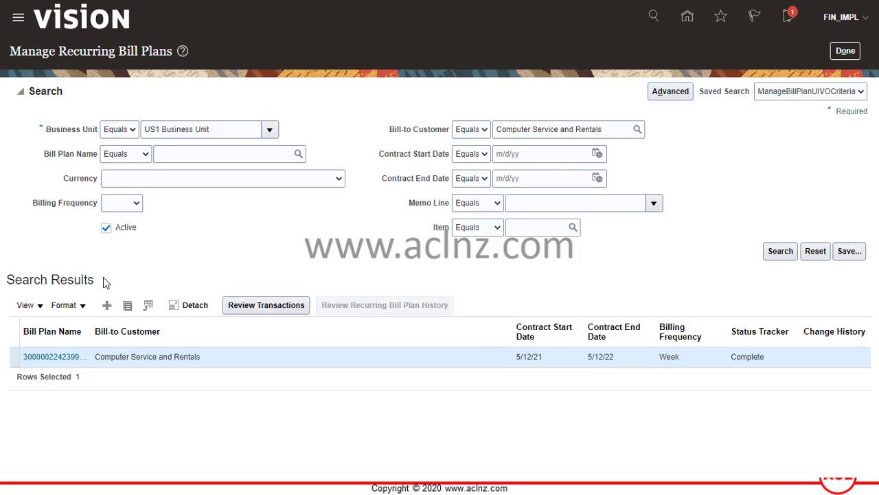
click(44, 358)
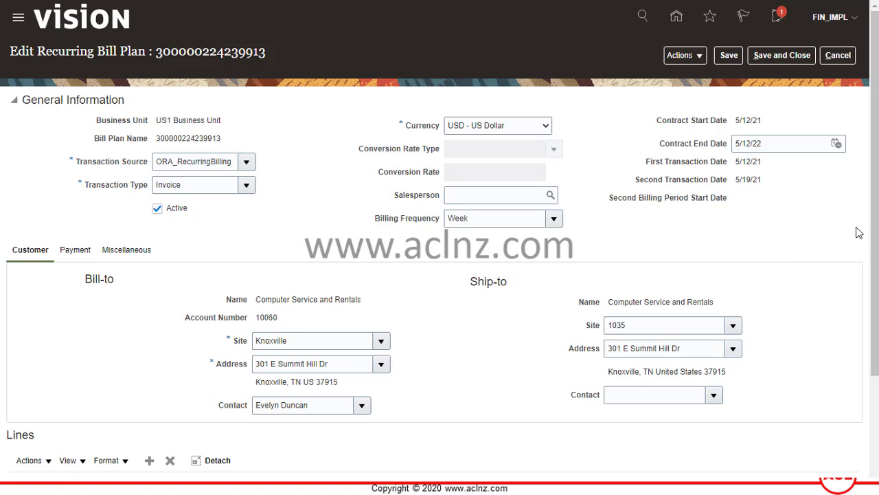
Confirm the weekly billing frequency, then view Immediate terms and EFT (Automatic) payment details
scroll(874, 261, down, 1)
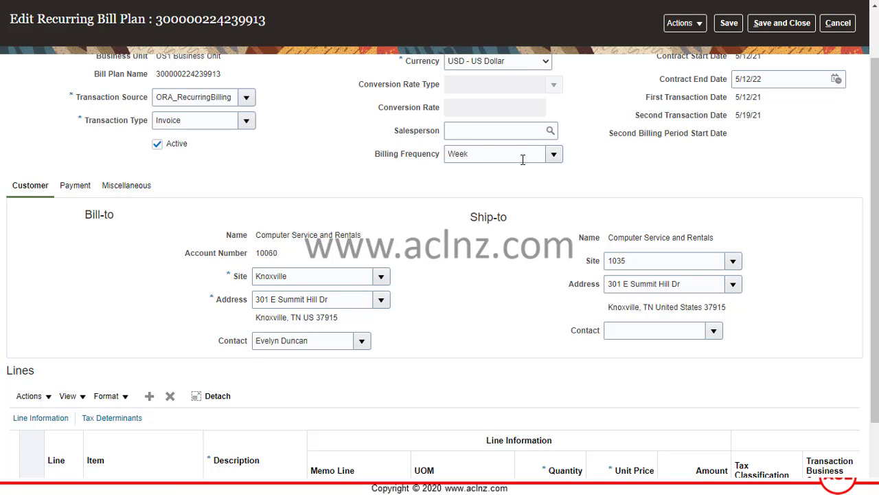
click(555, 154)
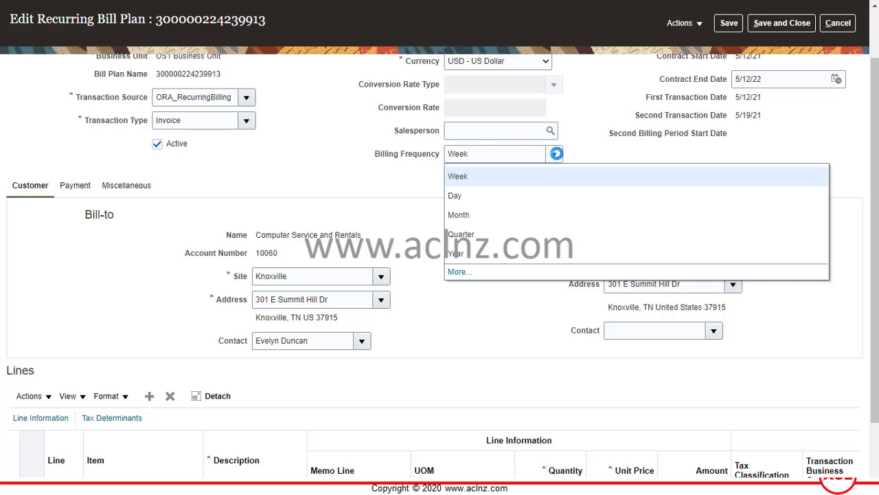
click(401, 189)
scroll(441, 264, down, 1)
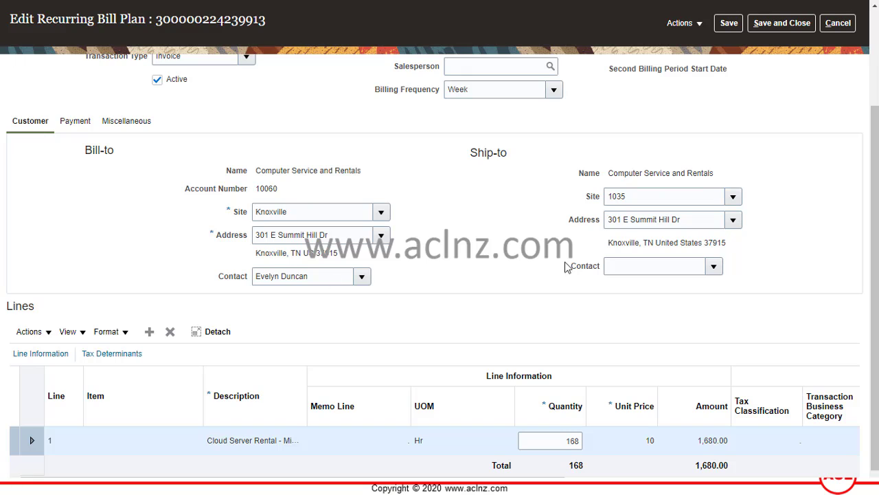
click(72, 121)
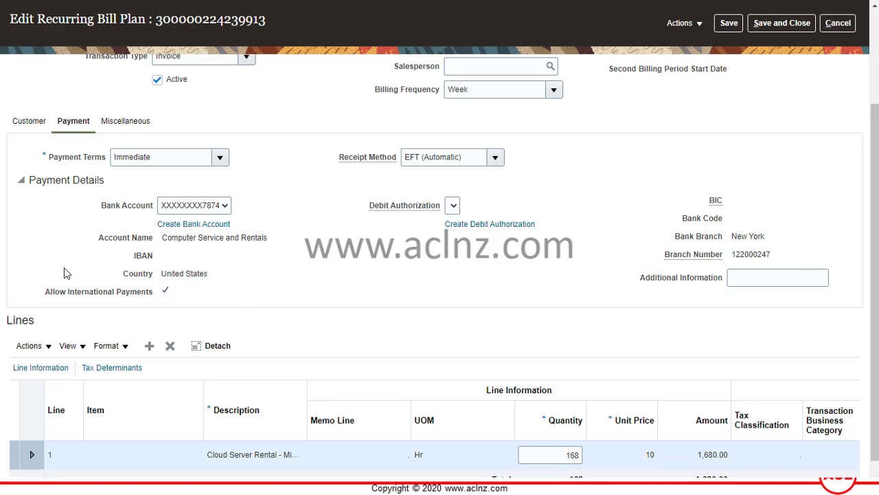
Inspect the bill plan line's quantity of 168 without changing it
scroll(65, 271, down, 1)
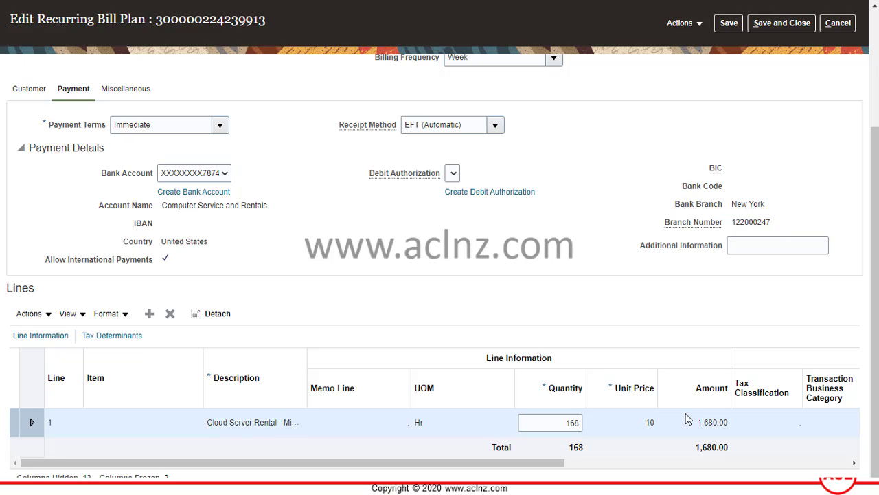
click(560, 423)
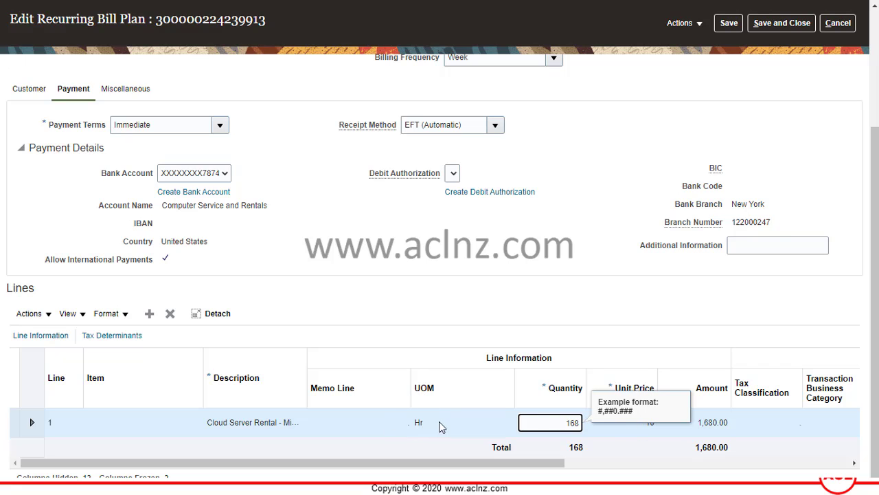
click(648, 423)
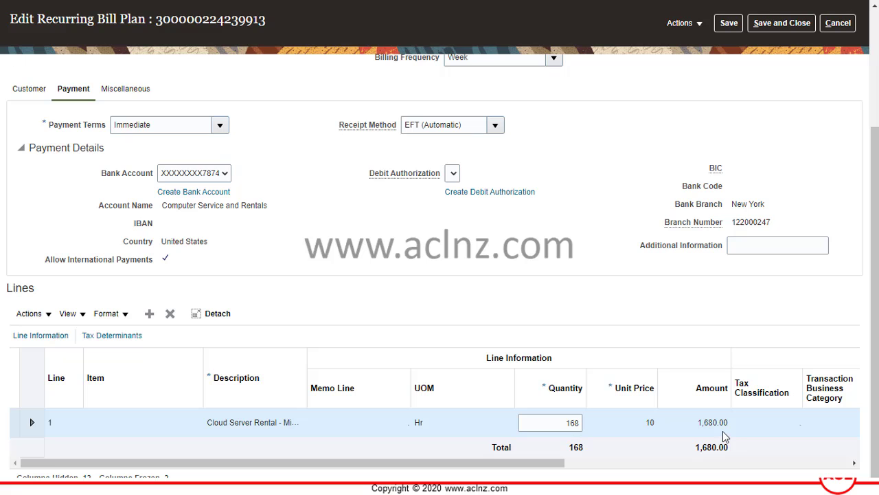
View the plan's Bill-to and Ship-to details for Computer Service and Rentals
scroll(570, 321, up, 3)
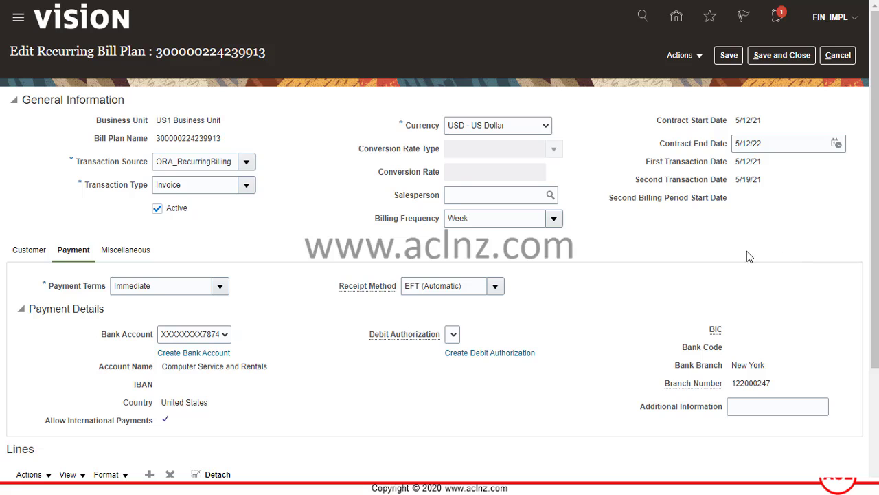
click(47, 250)
scroll(778, 279, down, 2)
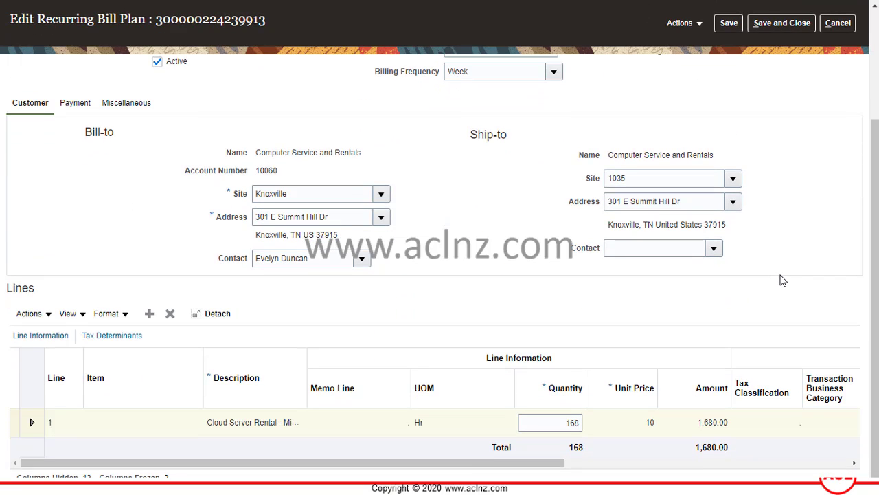
scroll(791, 284, up, 3)
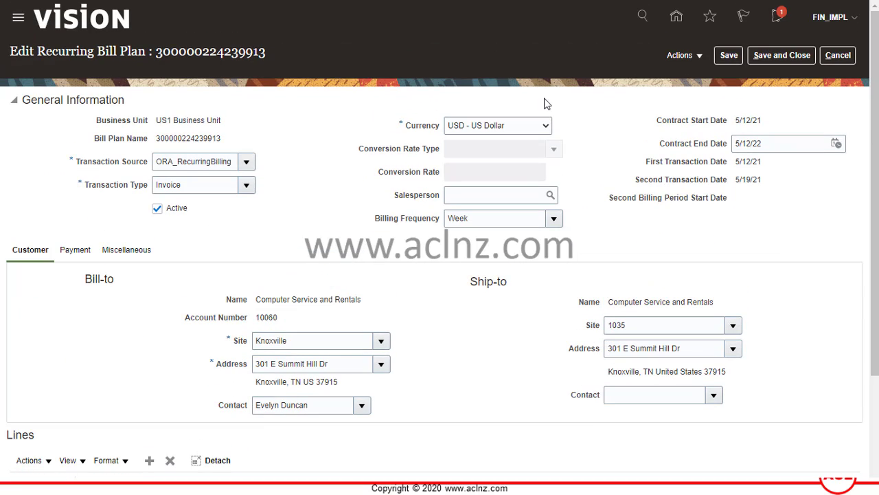
click(700, 58)
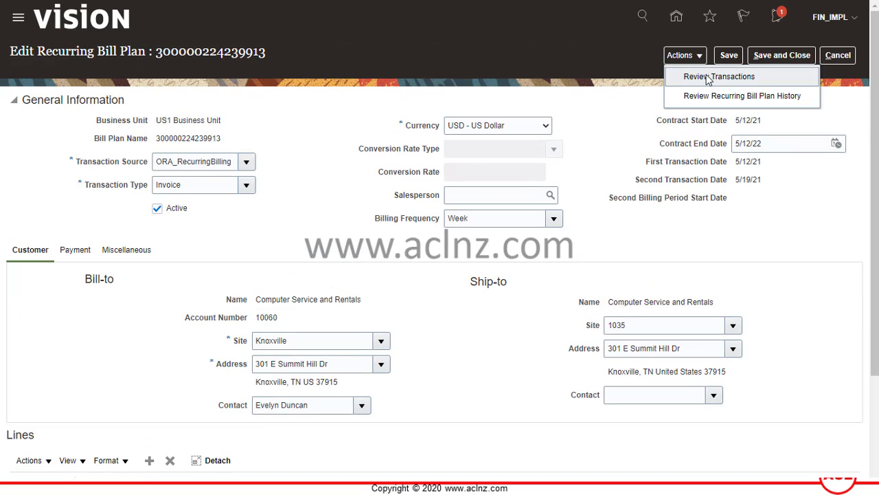
Review the plan's transactions and open Invoice 2, totalling 1,835.40 USD with 155.40 tax
click(705, 74)
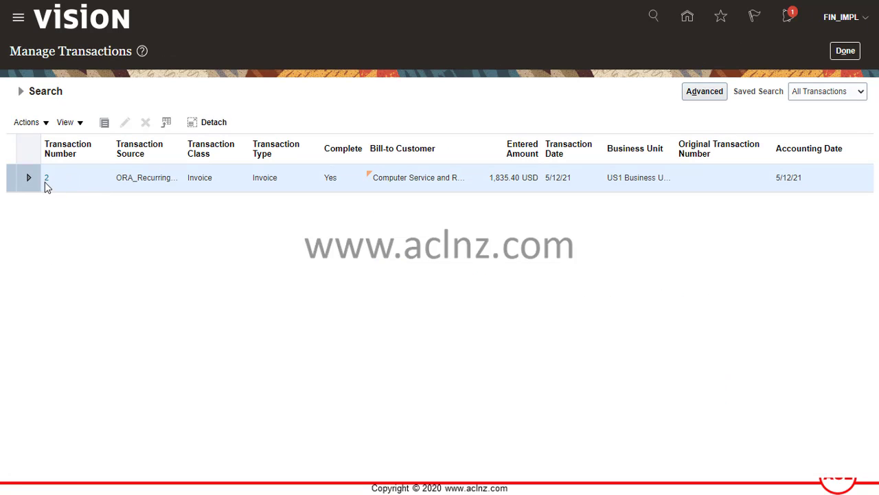
click(45, 180)
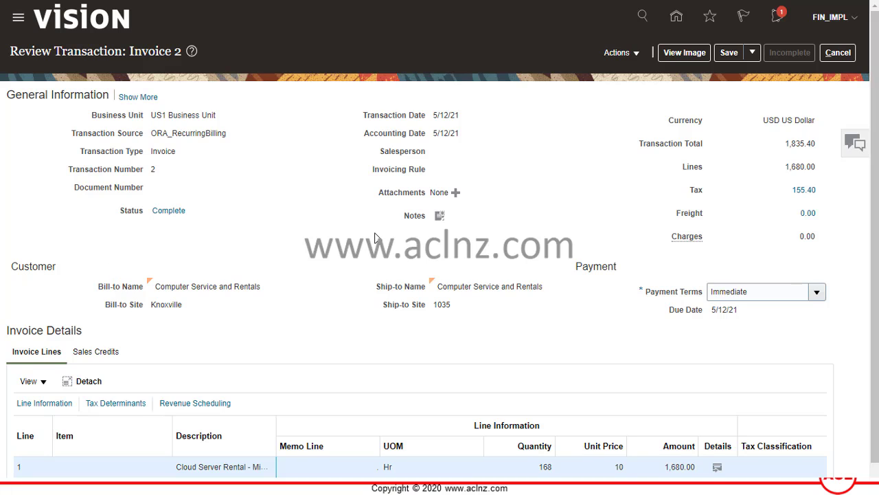
scroll(376, 239, down, 1)
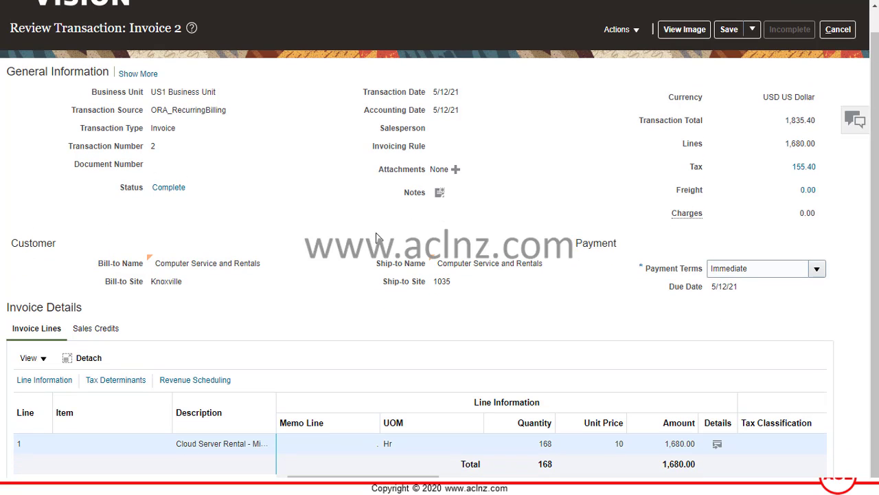
Cancel Invoice 2 and discard changes to return to Manage Transactions
scroll(375, 233, up, 1)
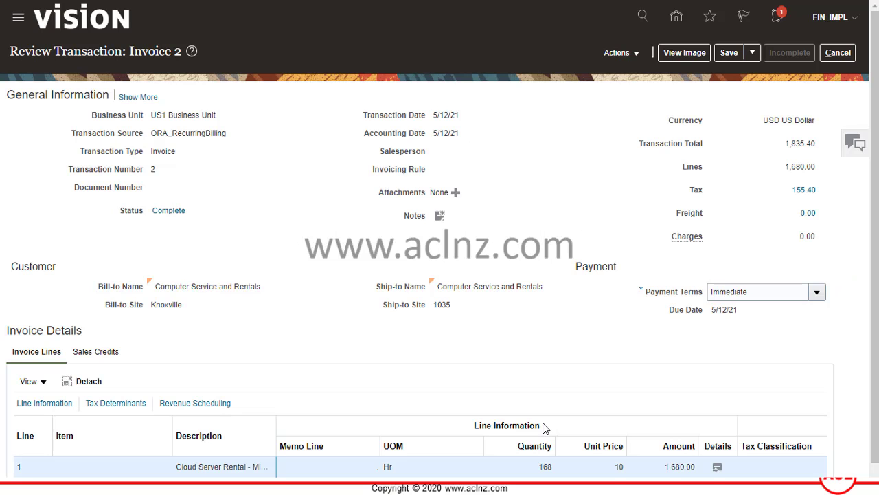
click(849, 55)
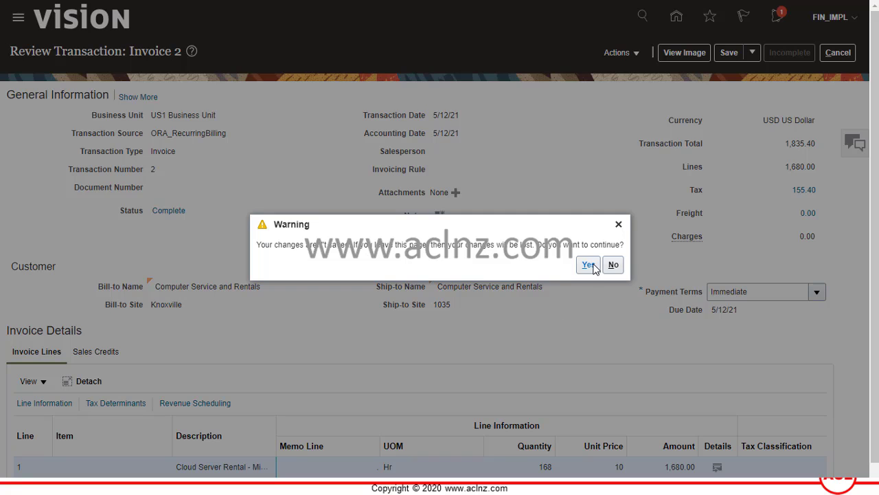
click(590, 266)
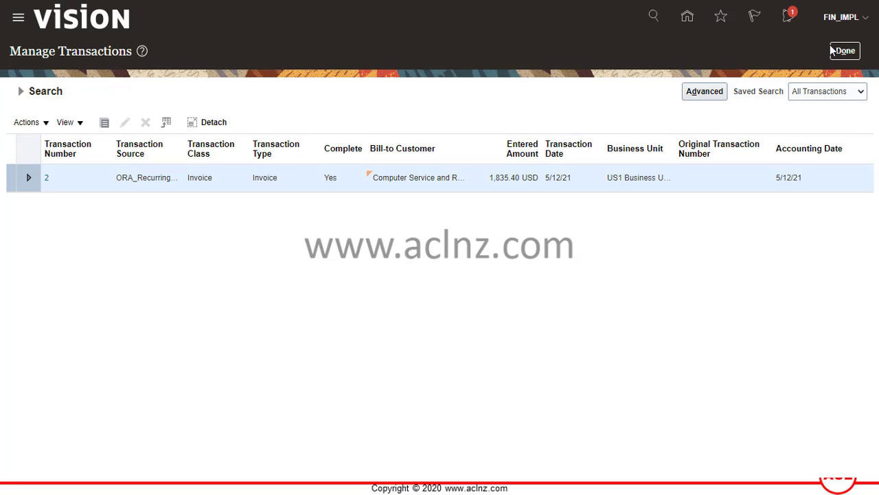
Return to the bill plan, check the 5/12/22 contract end date, Payment and Customer details
click(842, 52)
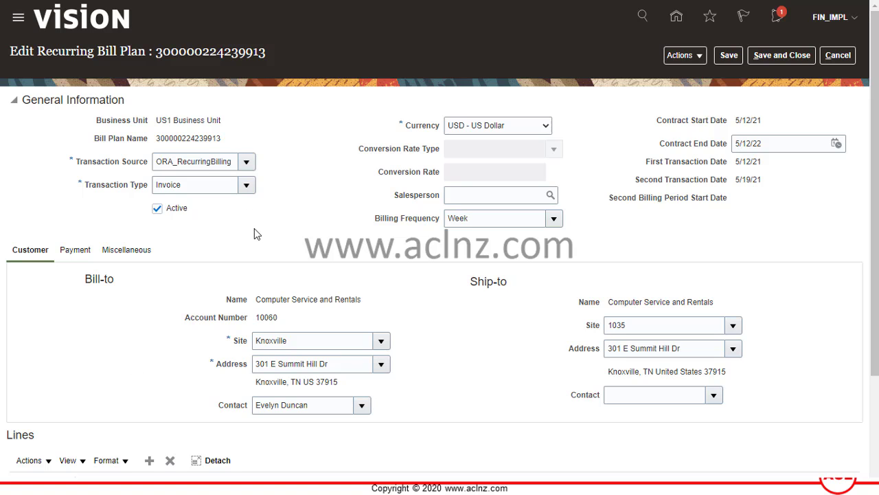
click(784, 145)
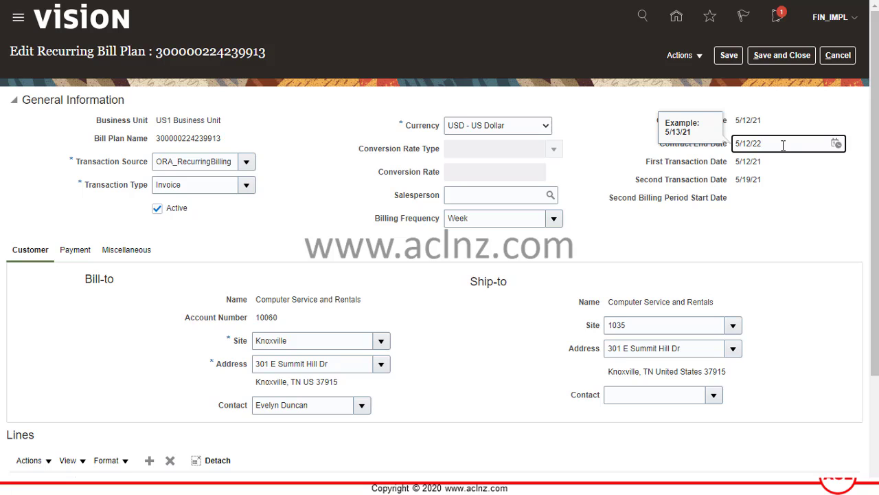
click(74, 251)
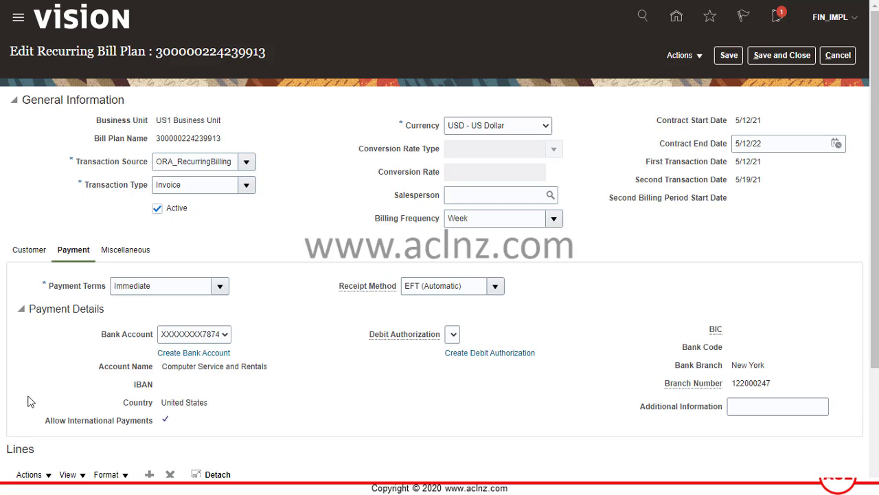
scroll(35, 384, down, 3)
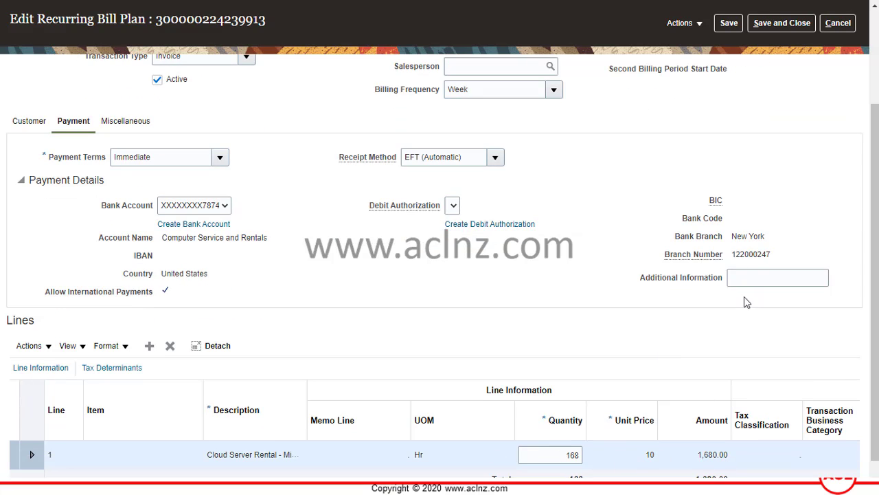
scroll(736, 313, down, 1)
scroll(722, 309, up, 3)
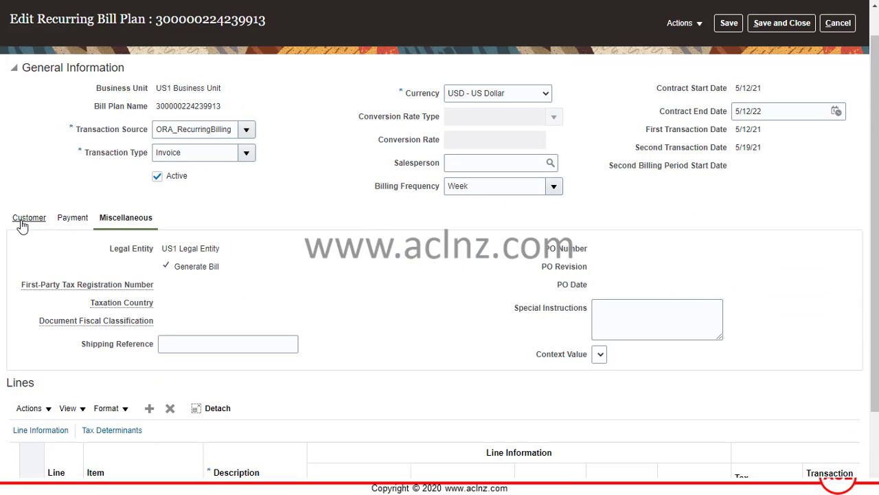
click(22, 224)
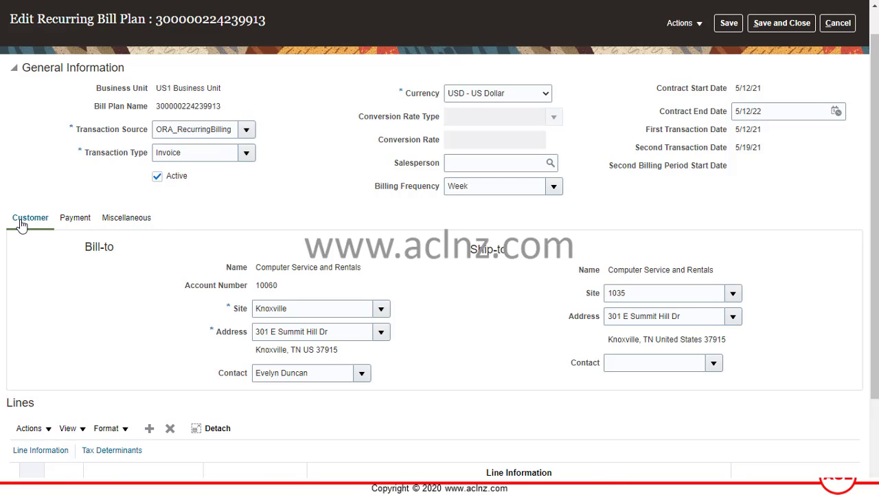